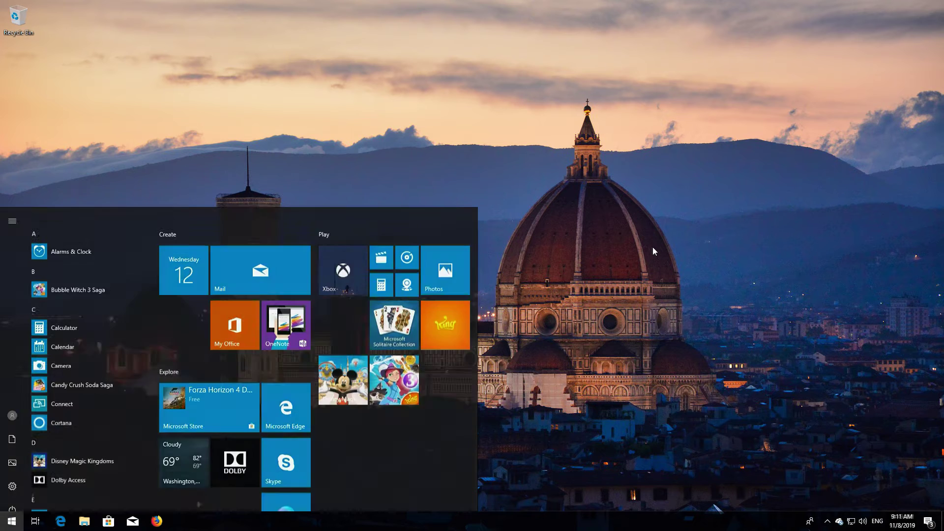
# - Search the Start menu for 'troubleshoot' to find the Troubleshoot settings page
pyautogui.write('troubl')
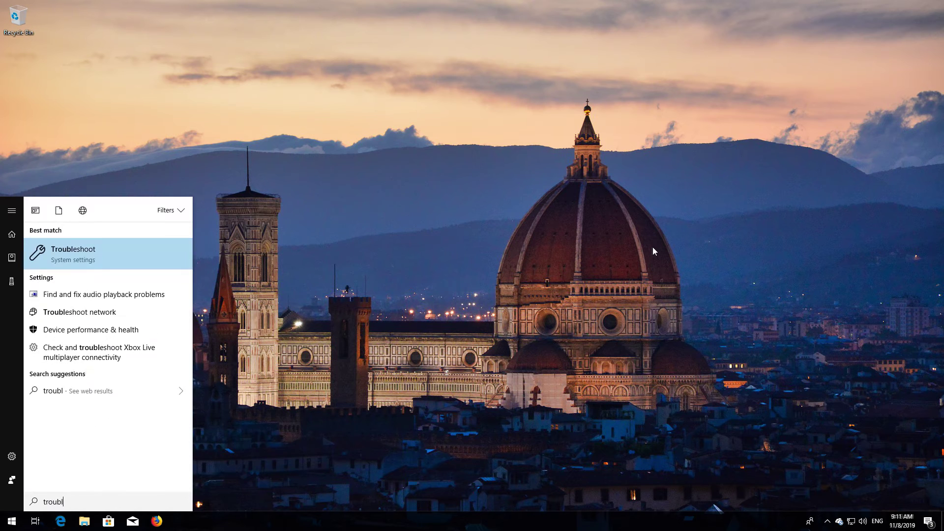
pyautogui.write('eshoo')
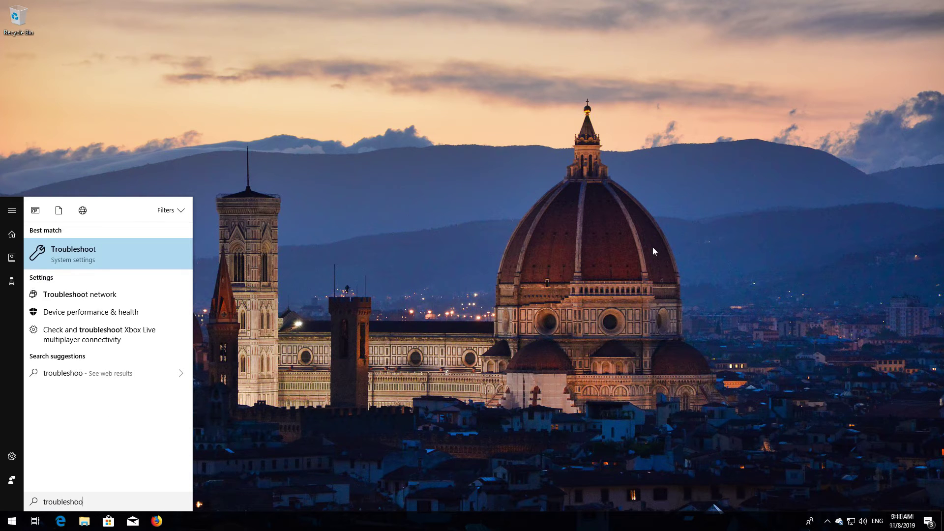
pyautogui.write('t')
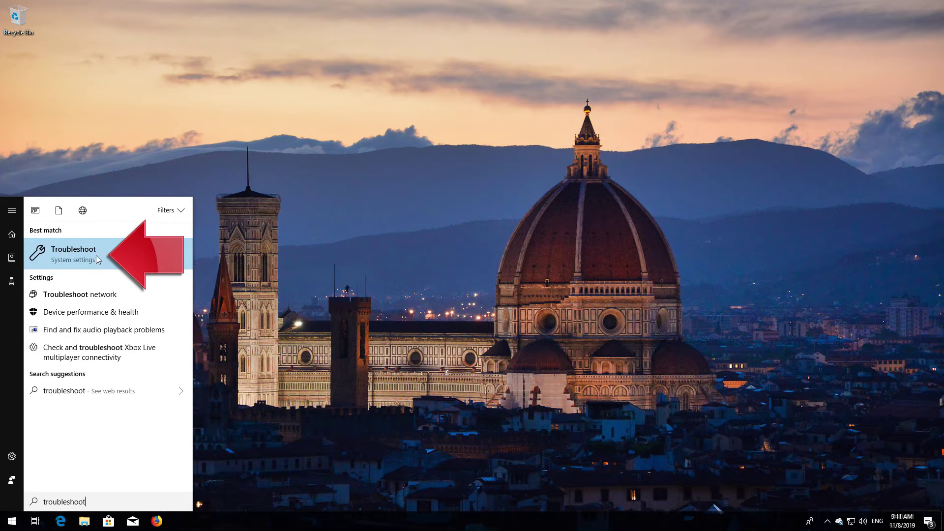
# - Run the Windows Update troubleshooter from the Troubleshoot settings page
pyautogui.click(70, 255)
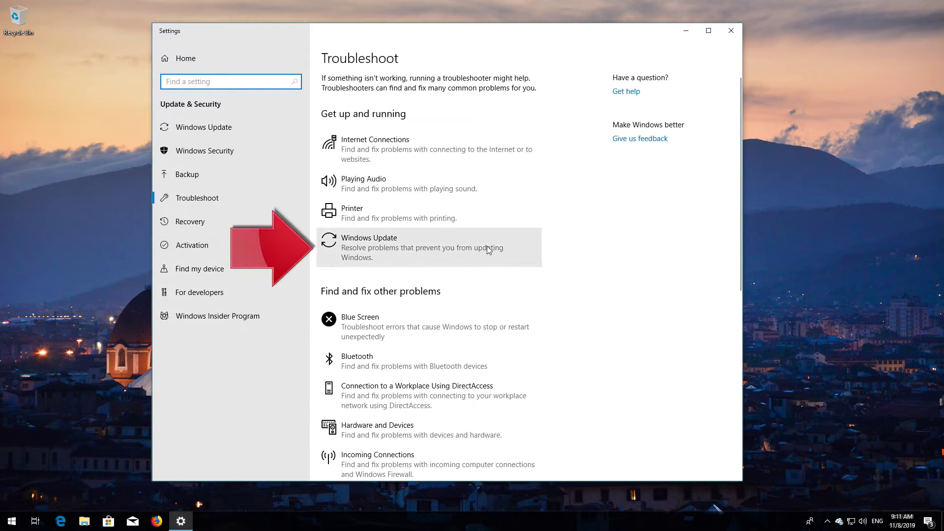
pyautogui.click(399, 251)
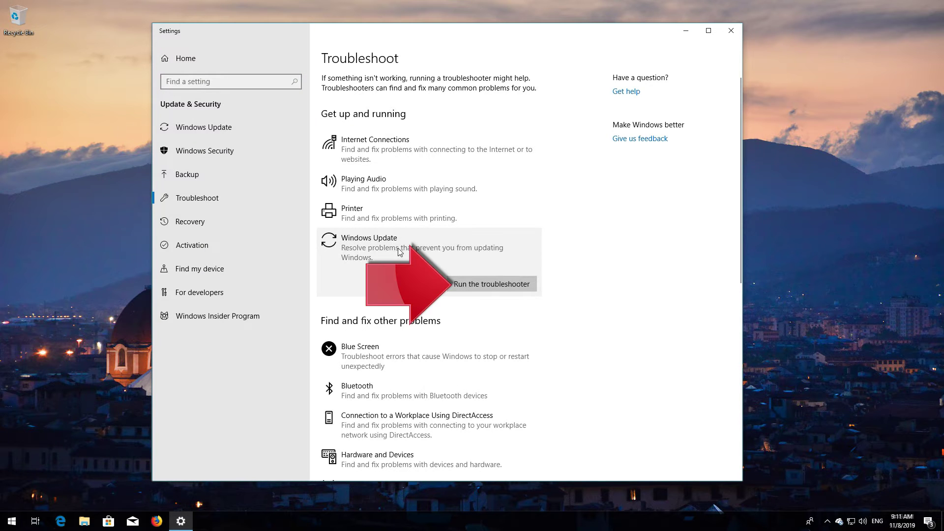
pyautogui.click(485, 289)
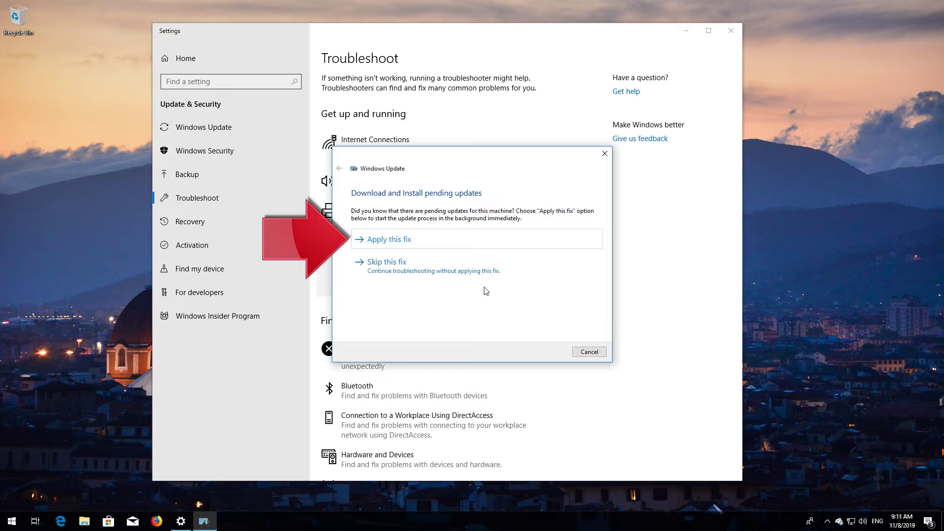
# - Apply the suggested fix to download and install pending updates
pyautogui.click(417, 242)
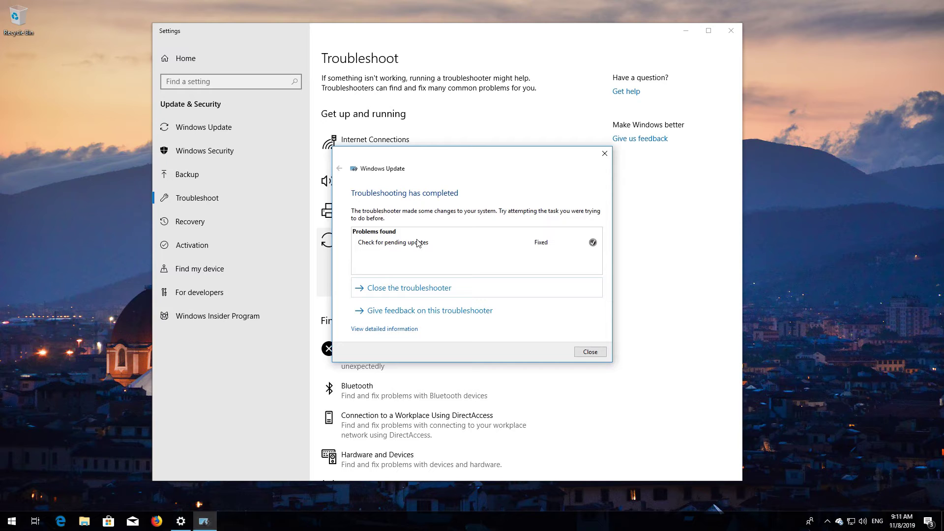
# - Close the finished Windows Update troubleshooter and the Settings window
pyautogui.click(590, 352)
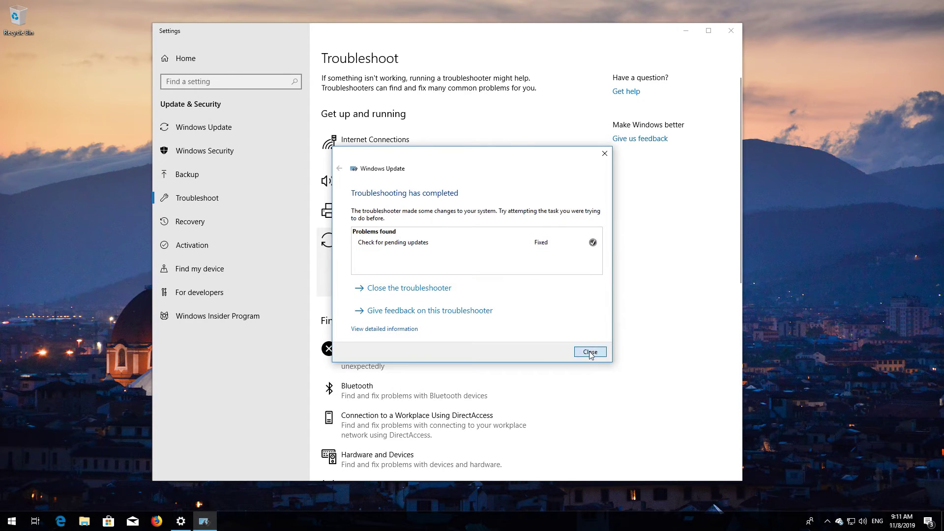
pyautogui.click(731, 31)
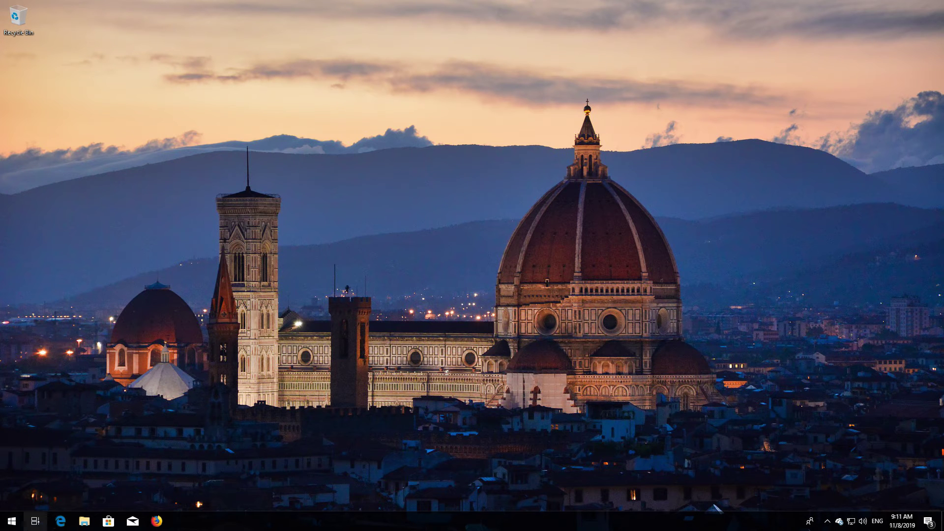
# - Restart the computer from the Start menu power options
pyautogui.click(12, 521)
pyautogui.click(12, 500)
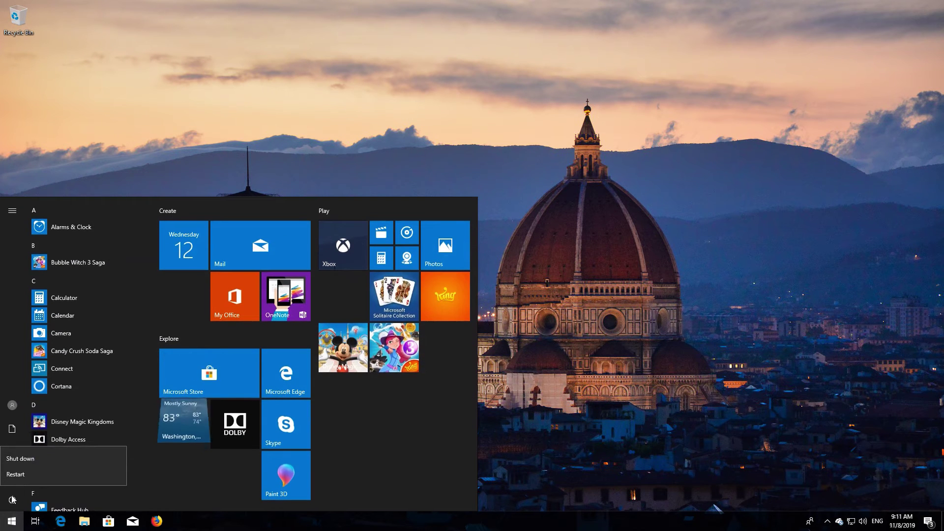
pyautogui.click(22, 475)
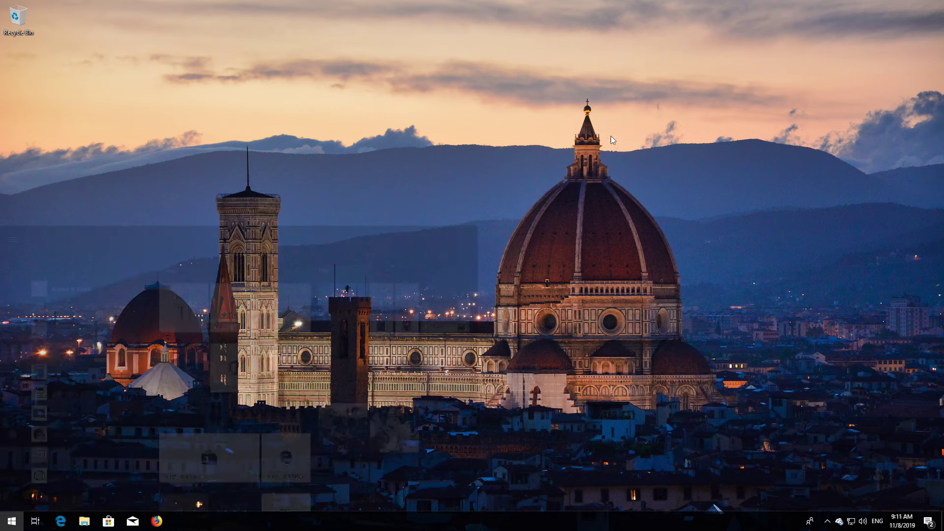
# - Launch Command Prompt as administrator from a 'cmd' search, approving the UAC prompt
pyautogui.press('super')
pyautogui.write('cmd')
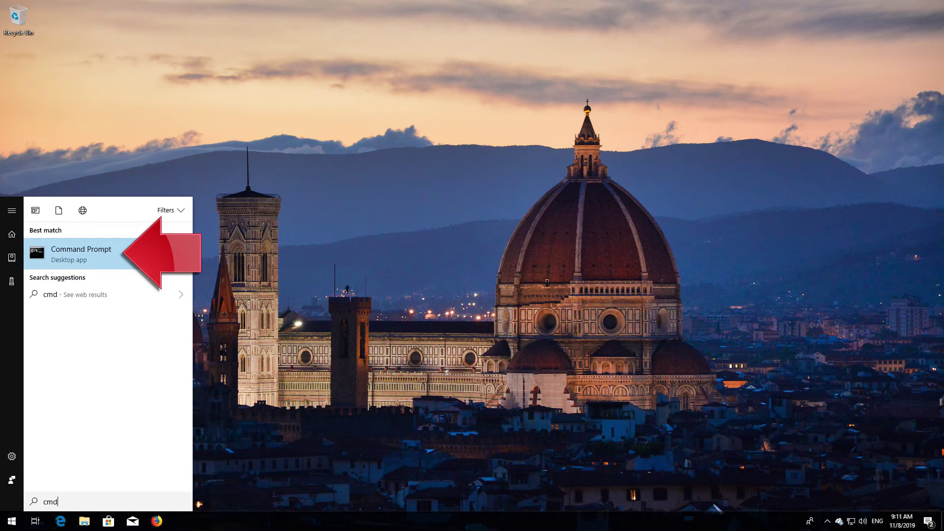
pyautogui.hotkey('shift', 'F10')
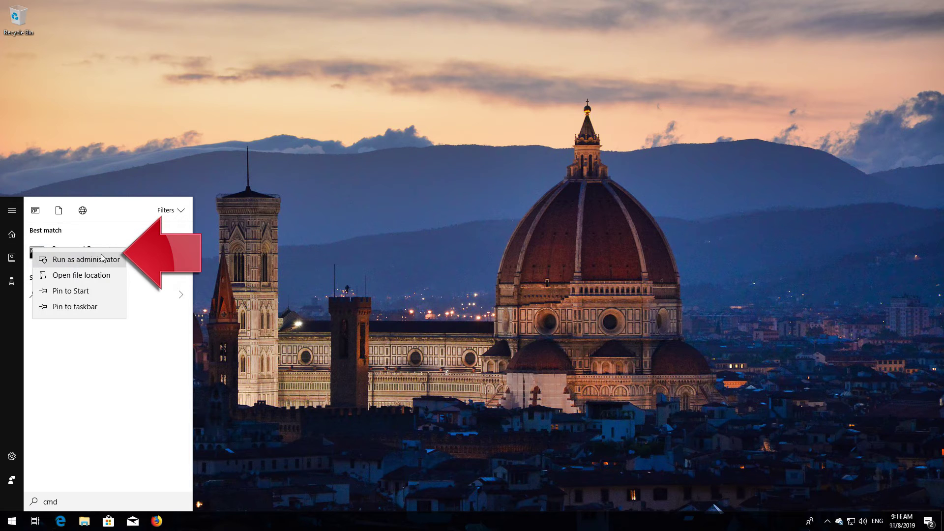
pyautogui.click(68, 265)
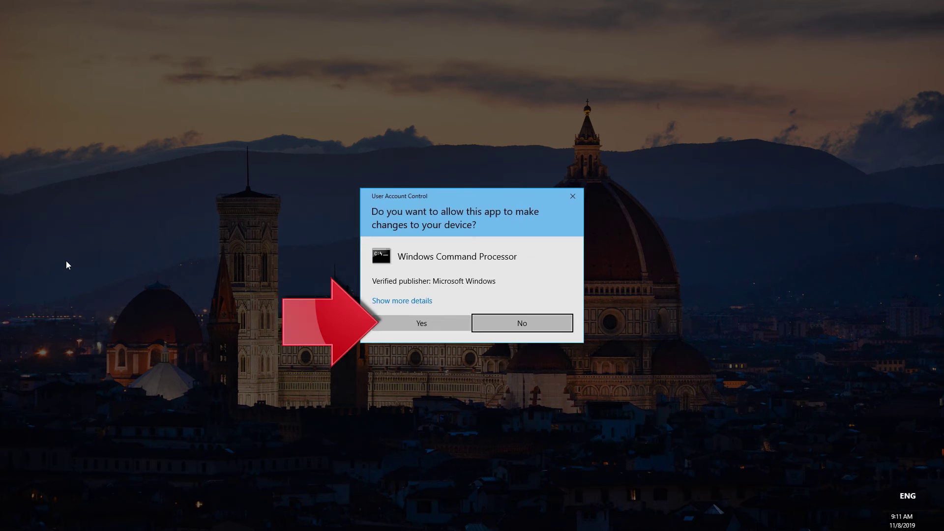
pyautogui.click(425, 324)
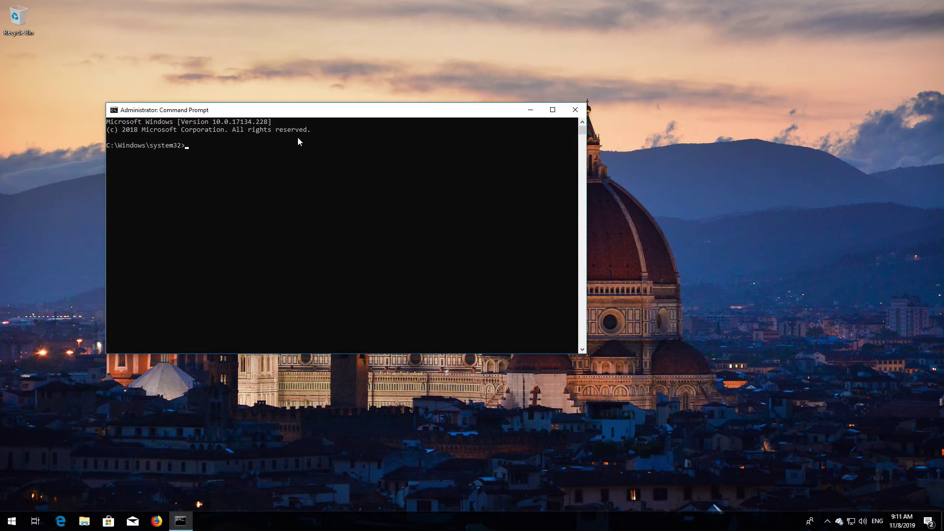
# - Set wuauserv to auto start with 'sc config wuauserv start=auto', then enter the bits command
pyautogui.moveTo(295, 115); pyautogui.dragTo(426, 149)
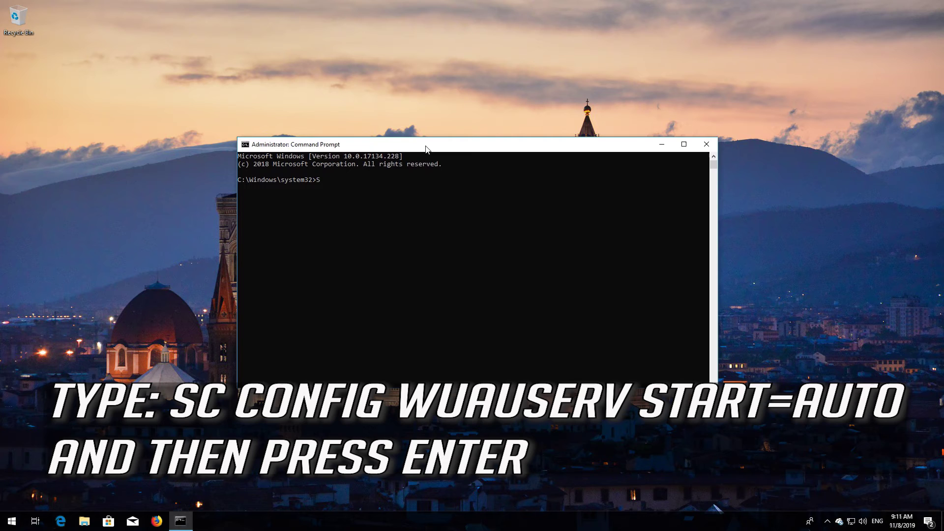
pyautogui.write('config wuauserv start=auto')
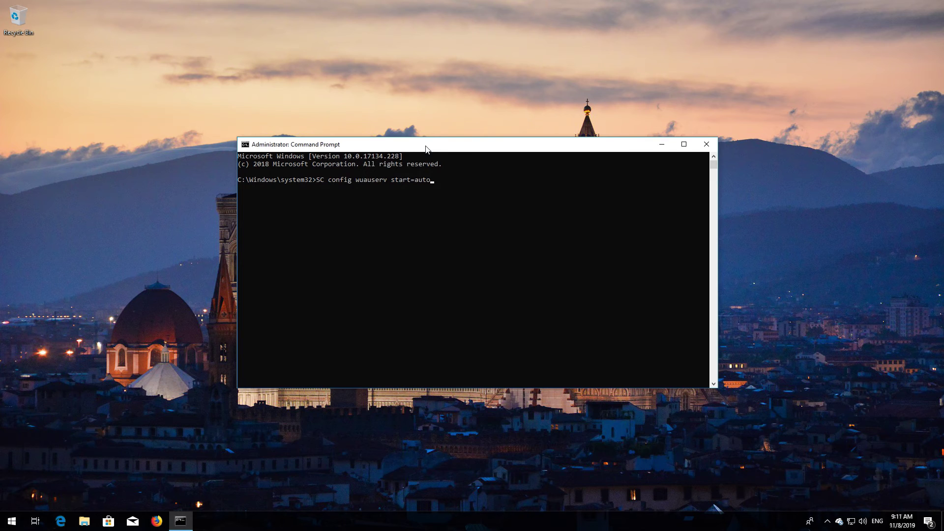
pyautogui.press('Return')
pyautogui.write('SC')
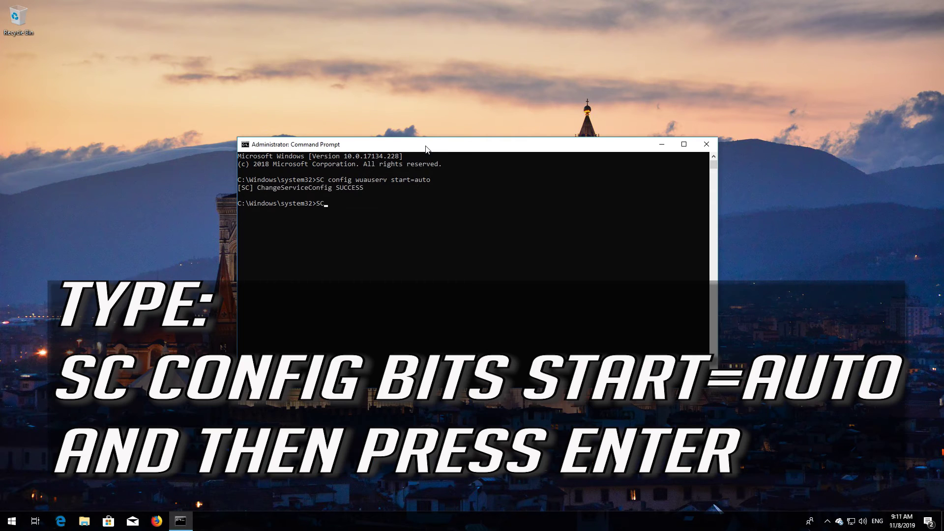
pyautogui.write(' config bits start=auto')
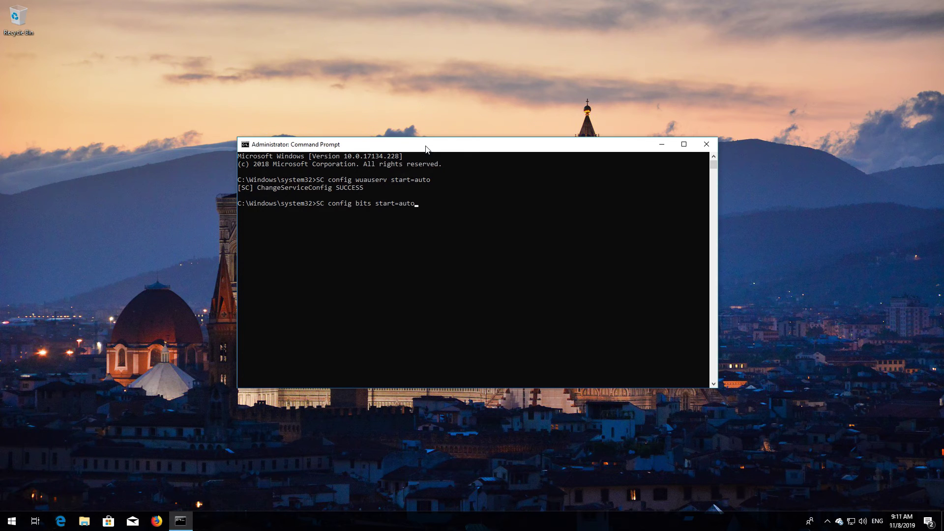
# - Set bits, cryptsvc and trustedinstaller to start=auto with sc config commands
pyautogui.press('Return')
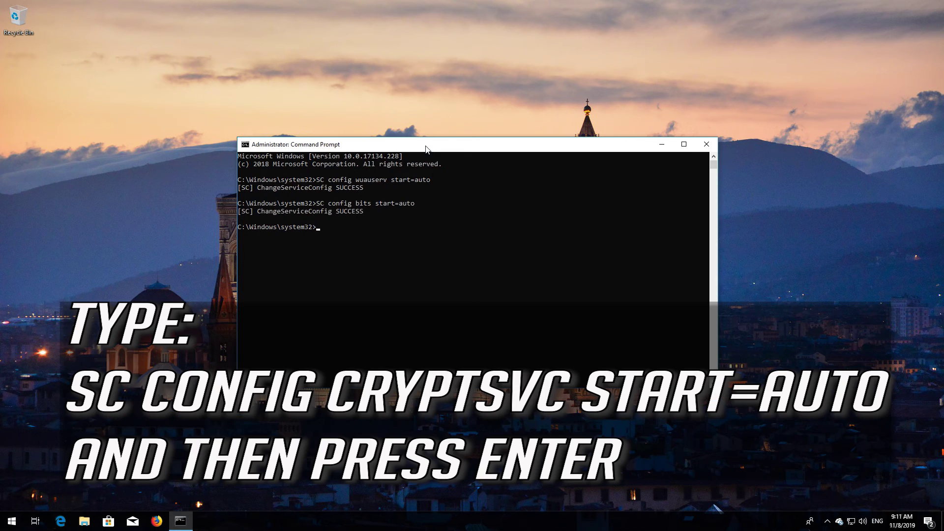
pyautogui.write('SC config cryptsvc start=auto')
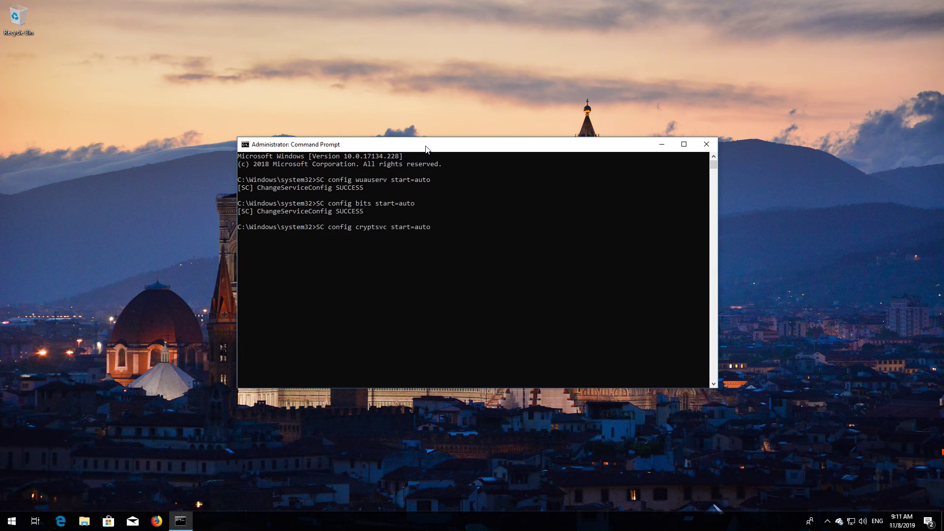
pyautogui.press('Return')
pyautogui.write('SC')
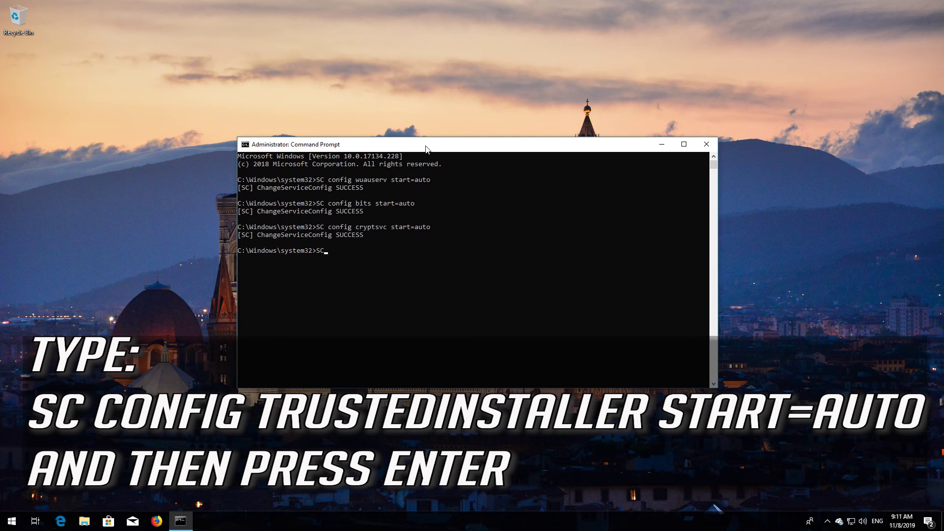
pyautogui.write(' config trustedinstaller start=auto')
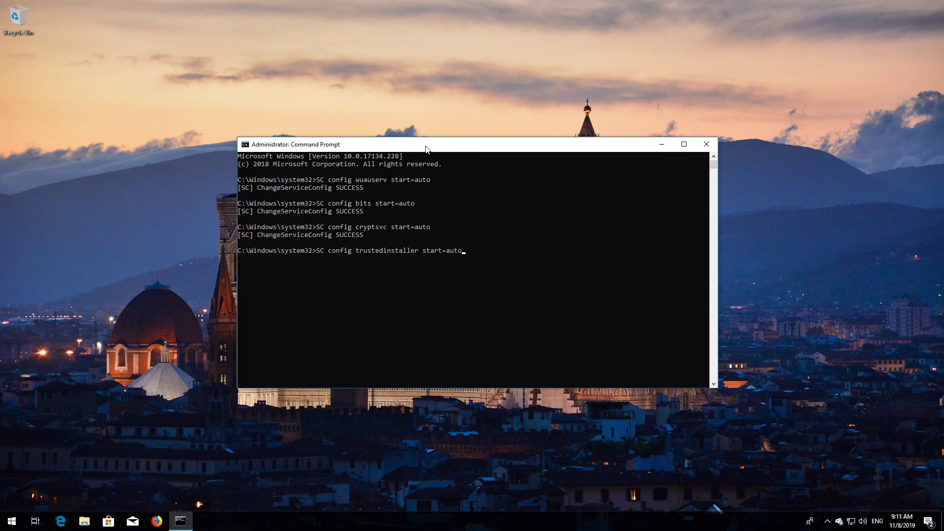
pyautogui.press('Return')
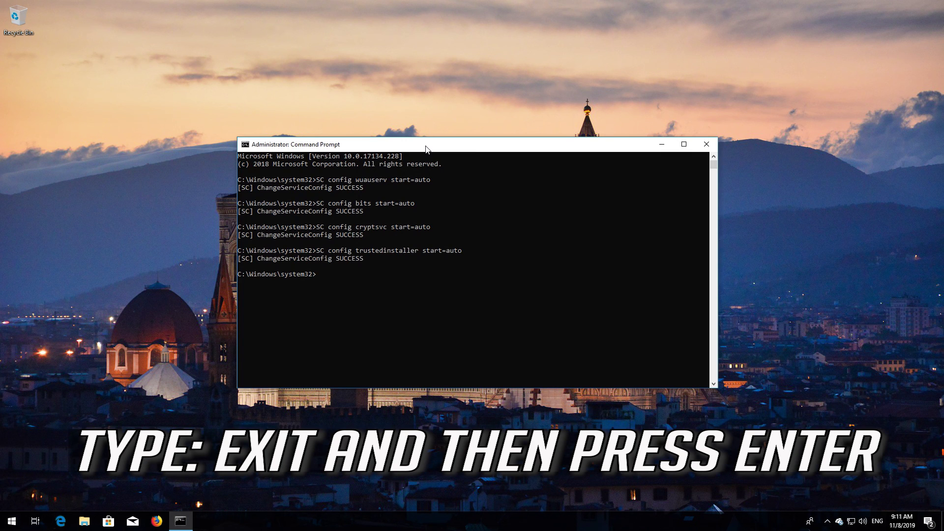
# - Exit Command Prompt and bring up the Start menu
pyautogui.write('exit')
pyautogui.press('Return')
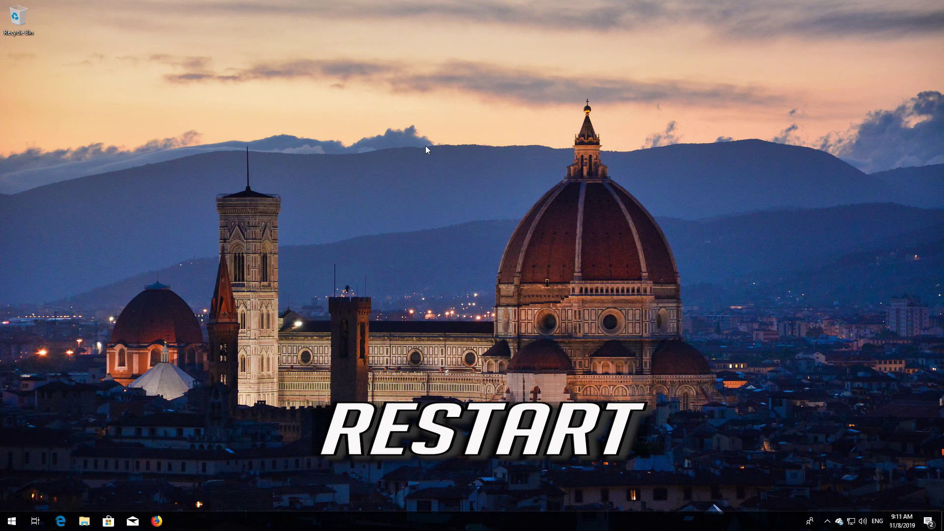
pyautogui.press('super')
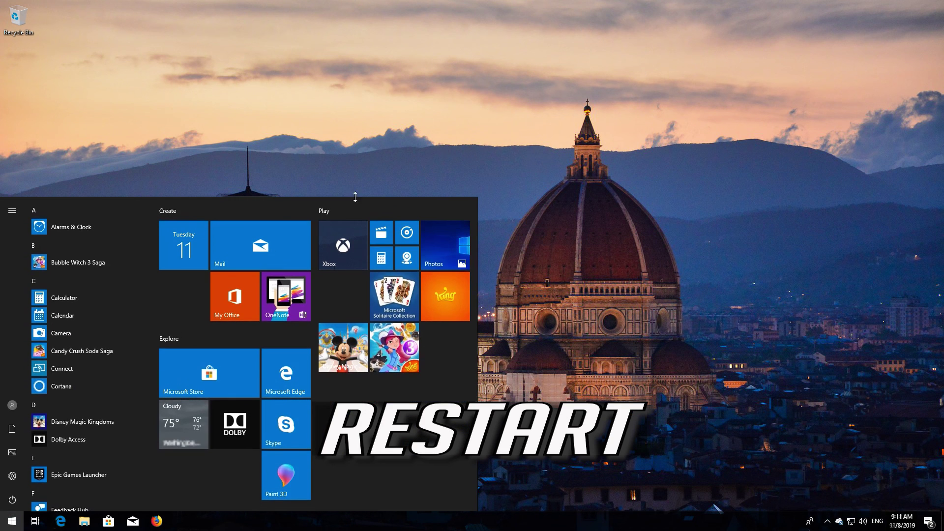